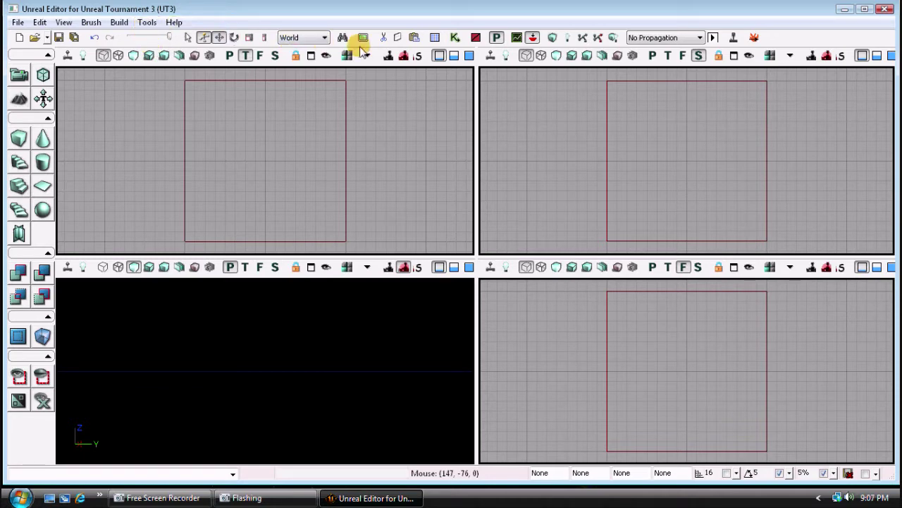
# Step: Open the browser's actor classes and select the Terrain class in the Info category
pyautogui.click(433, 37)
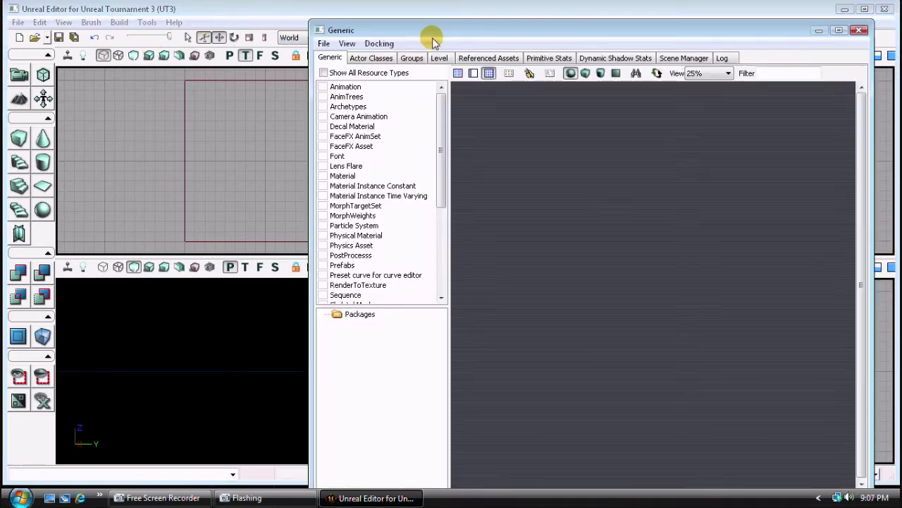
pyautogui.click(368, 59)
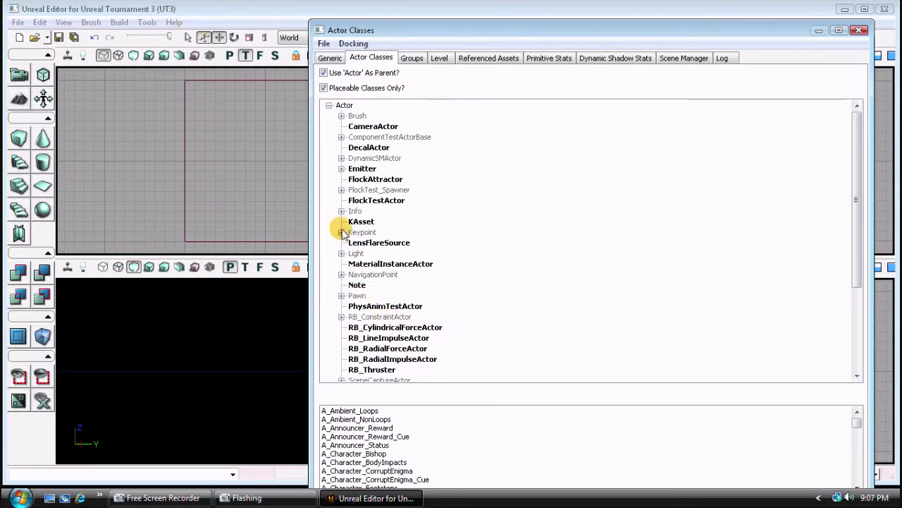
pyautogui.click(341, 233)
pyautogui.click(341, 233)
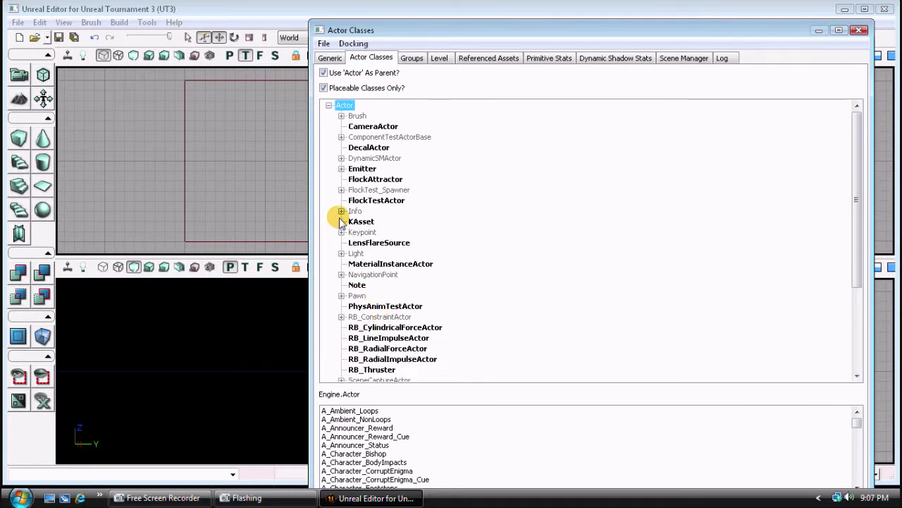
pyautogui.click(341, 211)
pyautogui.click(375, 264)
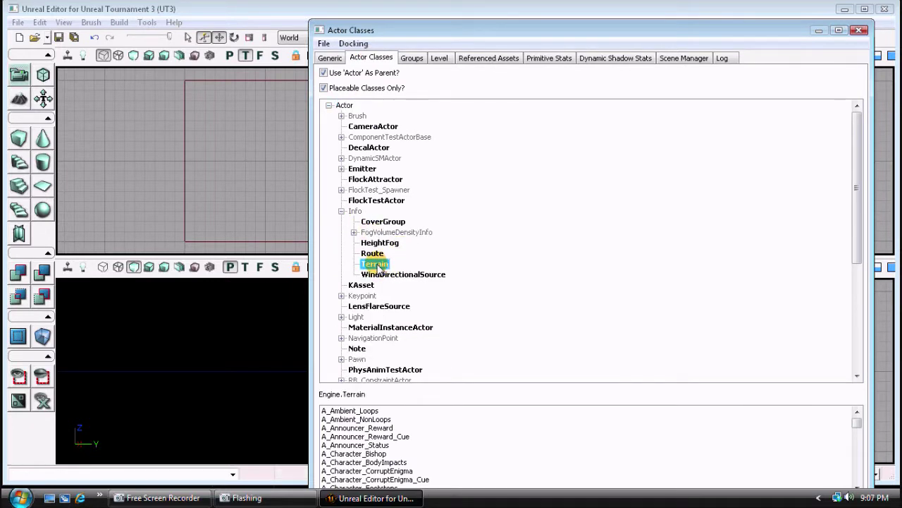
# Step: Add a Terrain actor at the centre of the builder brush in the top view
pyautogui.moveTo(476, 35); pyautogui.dragTo(664, 33)
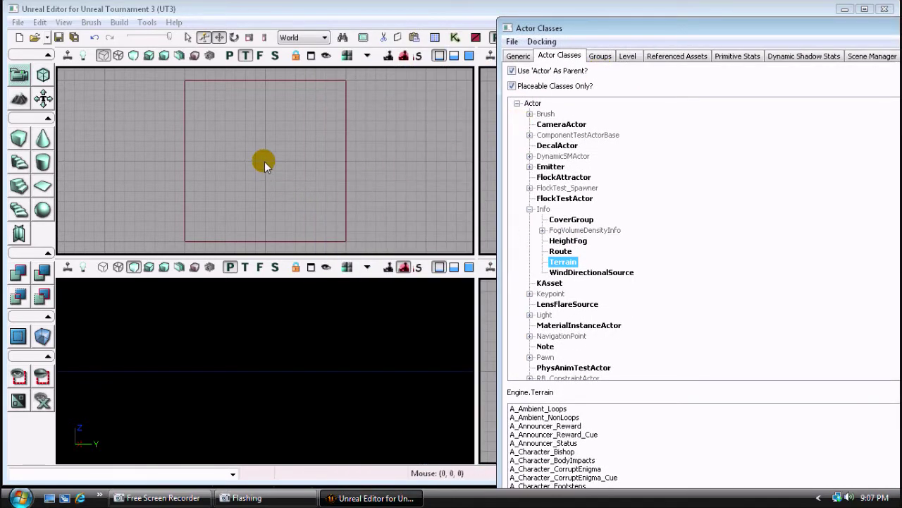
pyautogui.rightClick(264, 161)
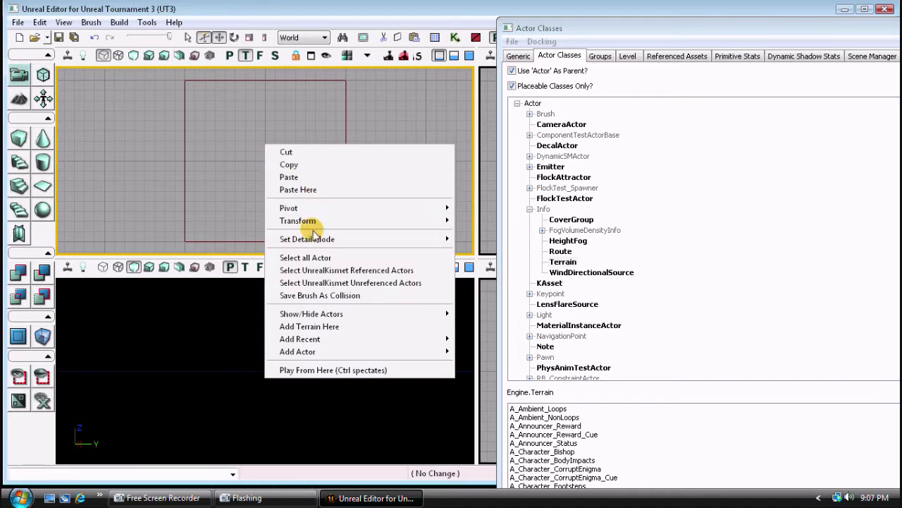
pyautogui.click(344, 330)
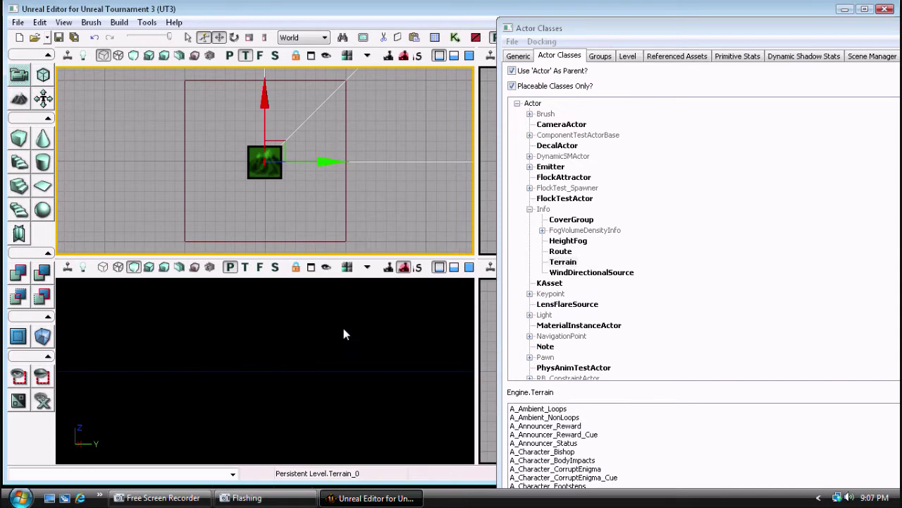
pyautogui.moveTo(295, 212); pyautogui.dragTo(128, 170)
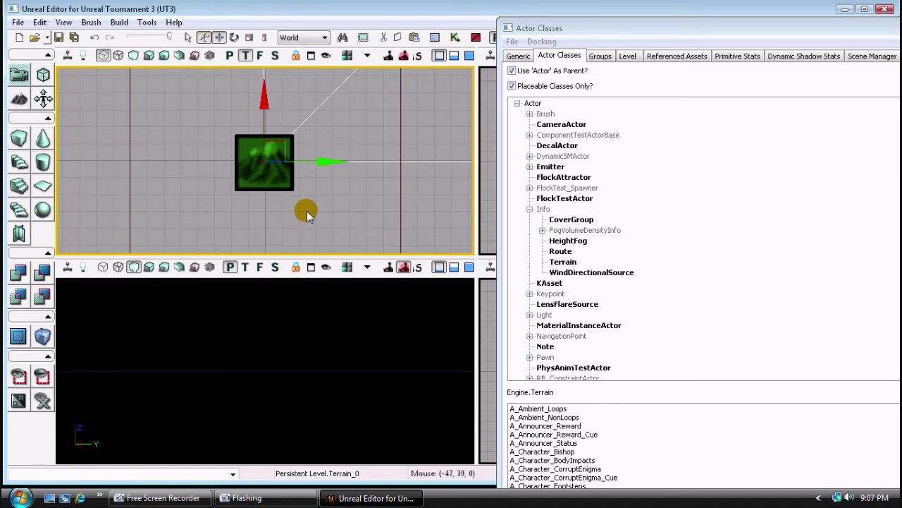
# Step: Filter the generic browser's resources to show only the Terrain Layer type
pyautogui.moveTo(765, 28); pyautogui.dragTo(482, 51)
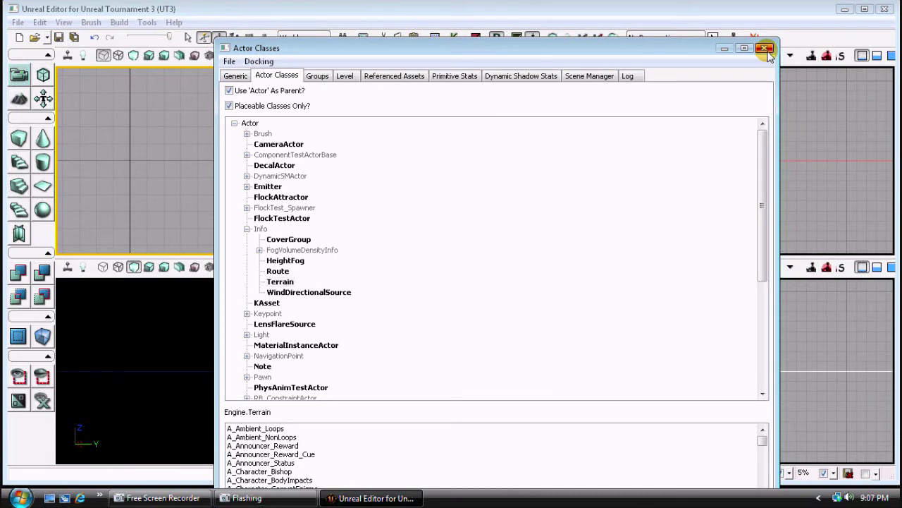
pyautogui.click(237, 76)
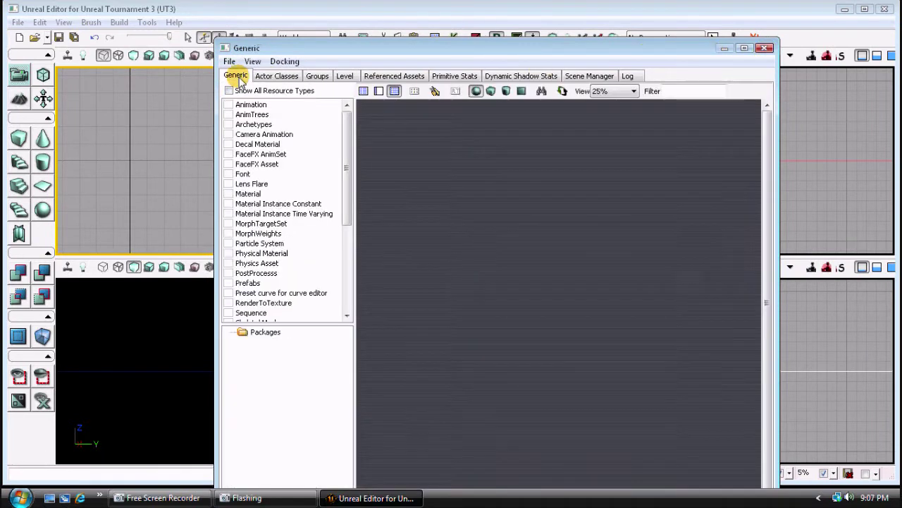
pyautogui.click(228, 193)
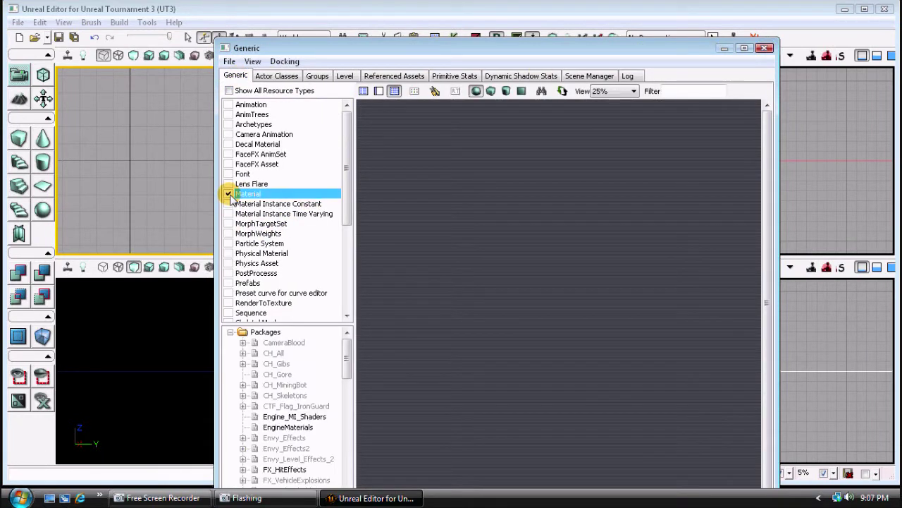
pyautogui.scroll(-1, 346, 151)
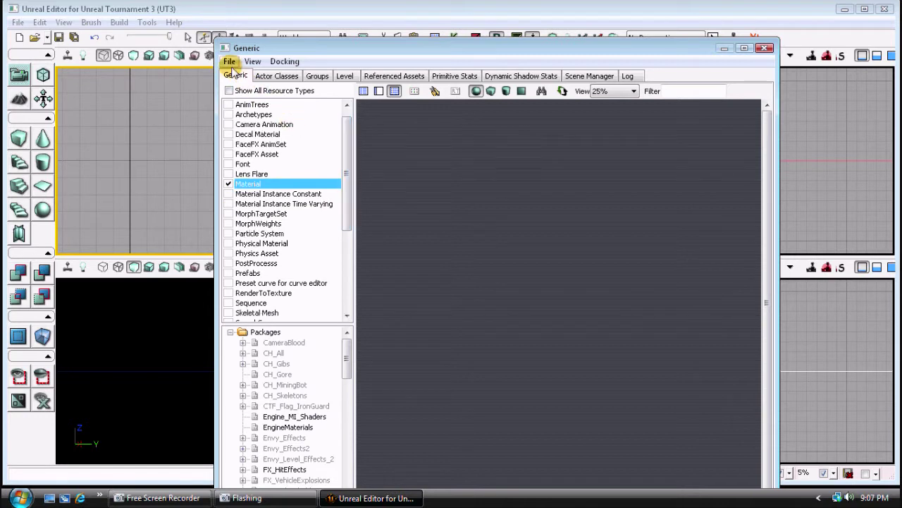
pyautogui.click(229, 183)
pyautogui.scroll(-1, 349, 171)
pyautogui.moveTo(349, 171); pyautogui.dragTo(346, 238)
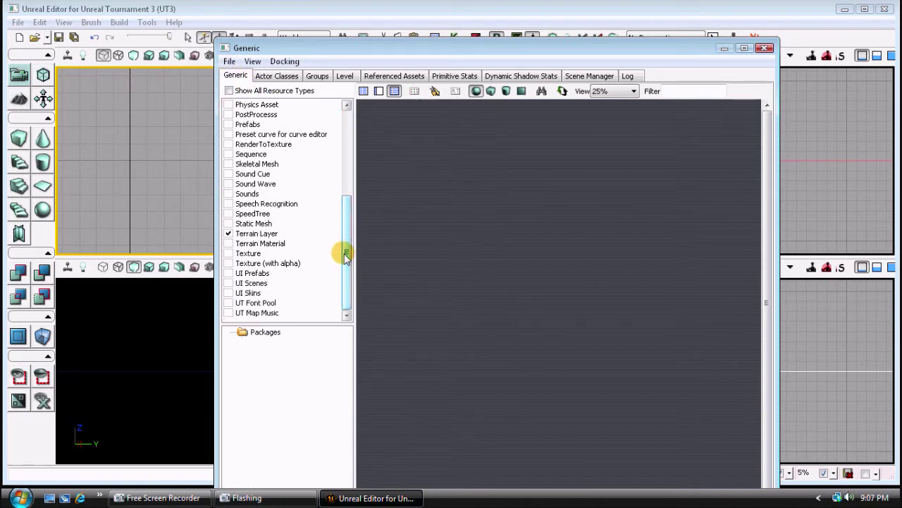
pyautogui.click(228, 235)
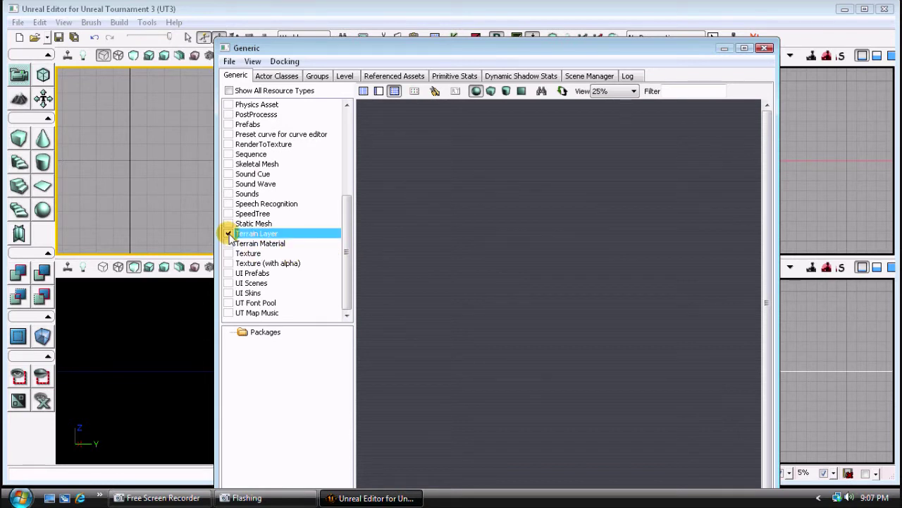
# Step: Start opening a package and browse to Program Files > Unreal Tournament 3 > UTGame > CookedPC > Environments on the C: drive
pyautogui.click(230, 61)
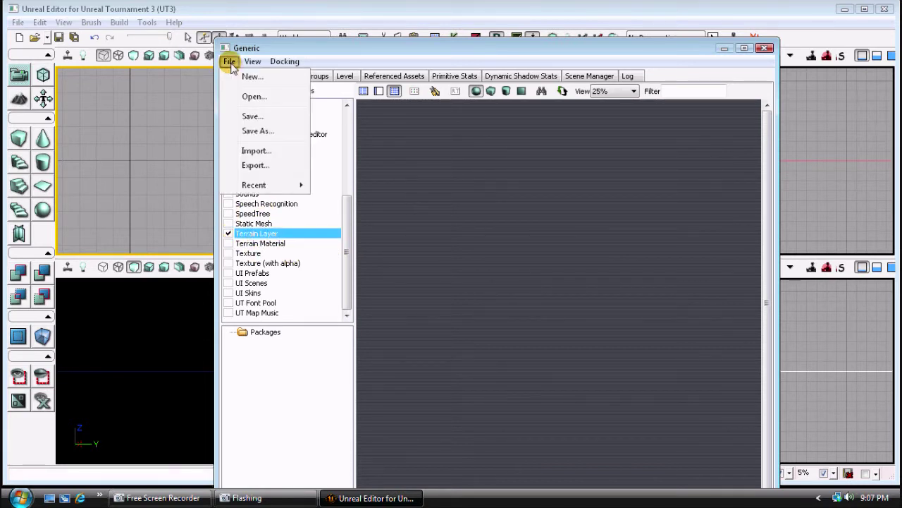
pyautogui.click(275, 98)
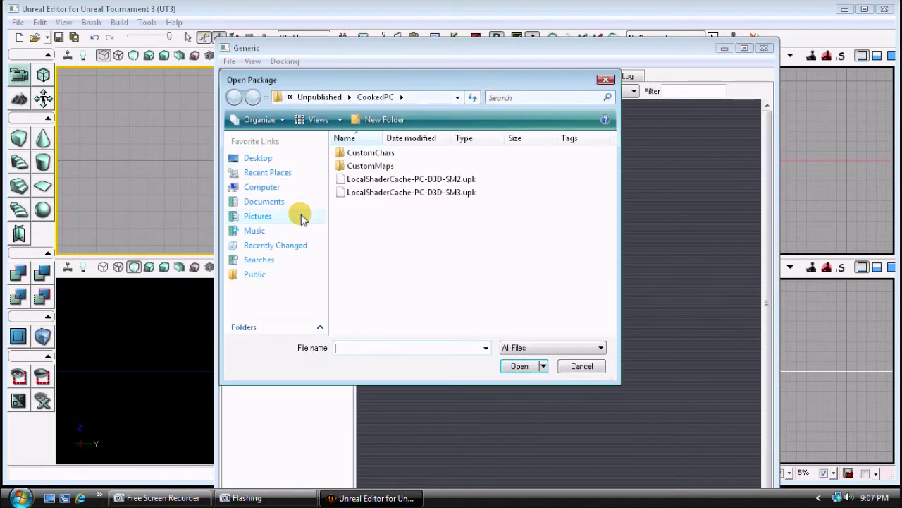
pyautogui.click(259, 190)
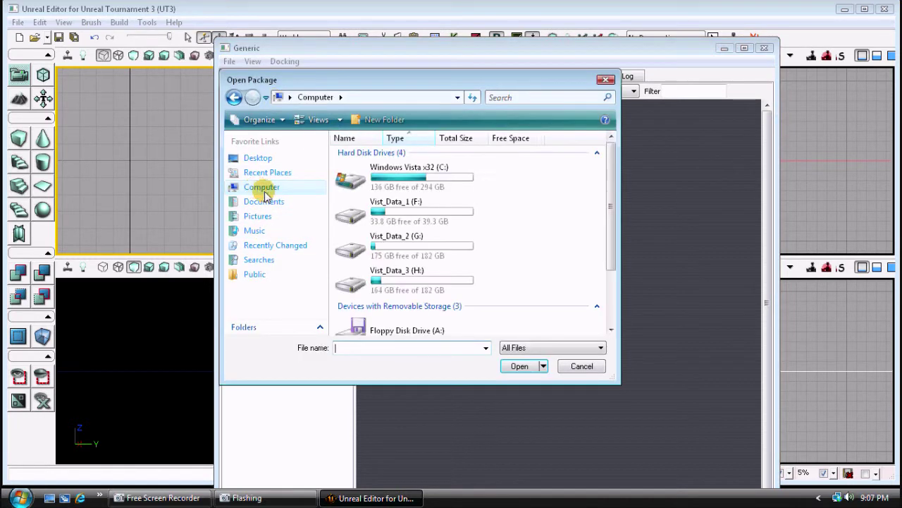
pyautogui.doubleClick(422, 180)
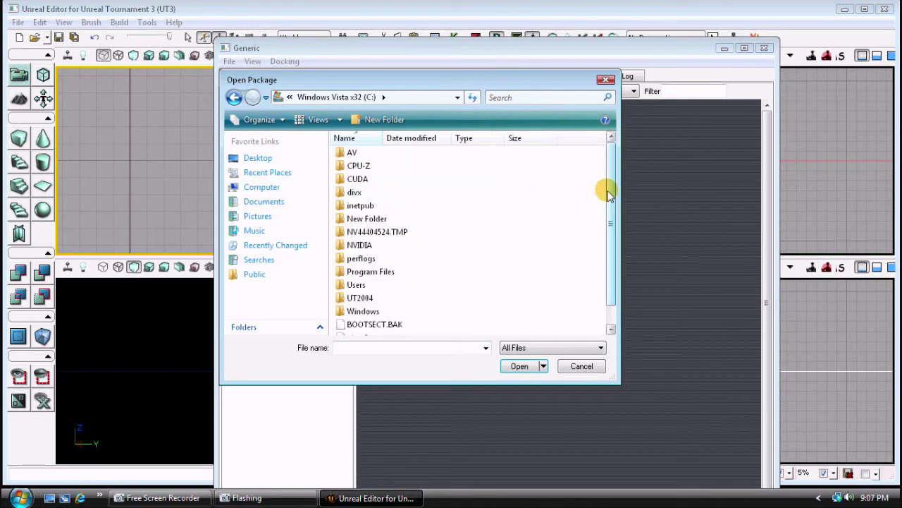
pyautogui.moveTo(604, 191); pyautogui.dragTo(606, 228)
pyautogui.doubleClick(368, 252)
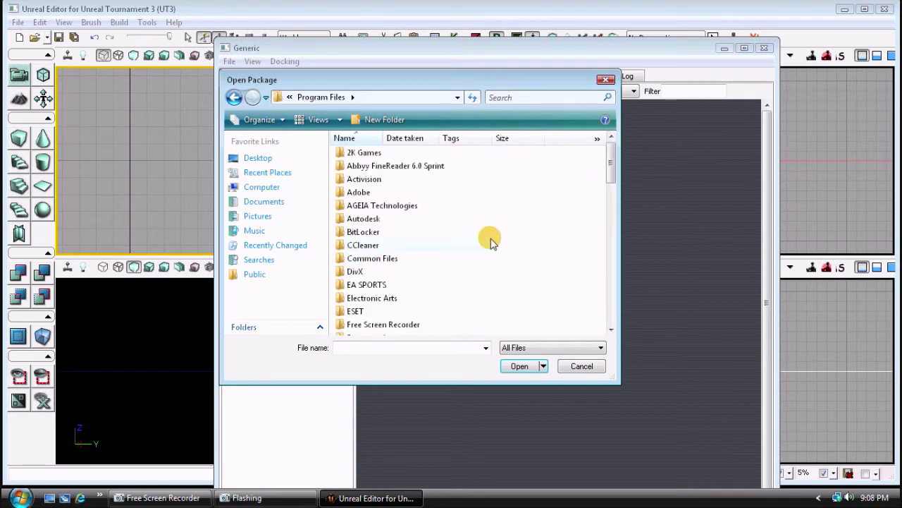
pyautogui.moveTo(604, 174); pyautogui.dragTo(585, 292)
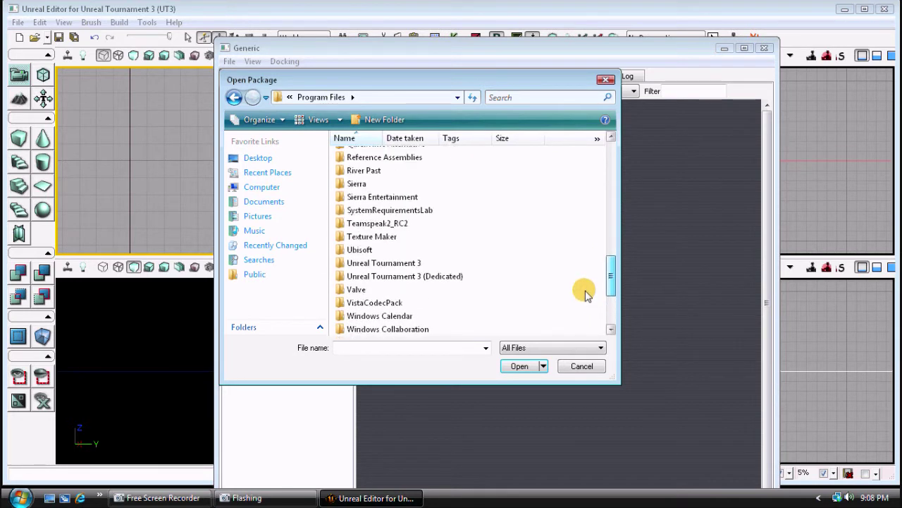
pyautogui.doubleClick(381, 263)
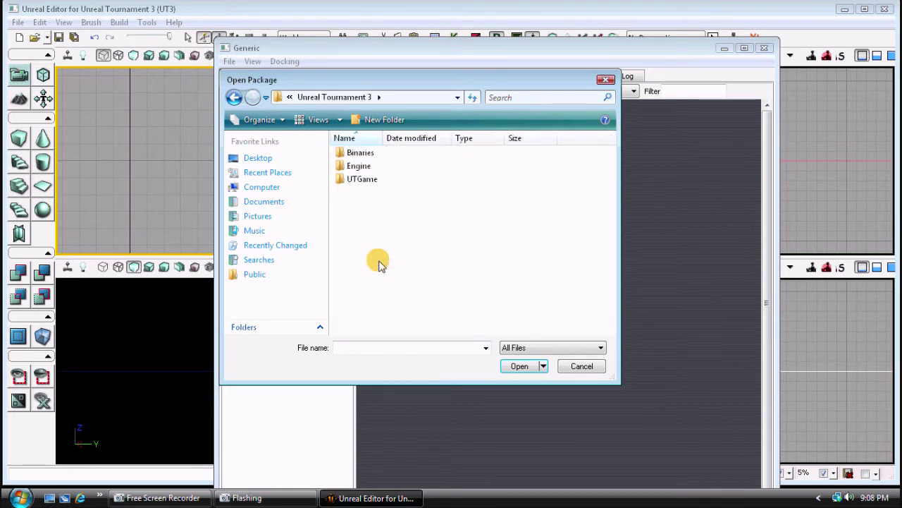
pyautogui.doubleClick(356, 181)
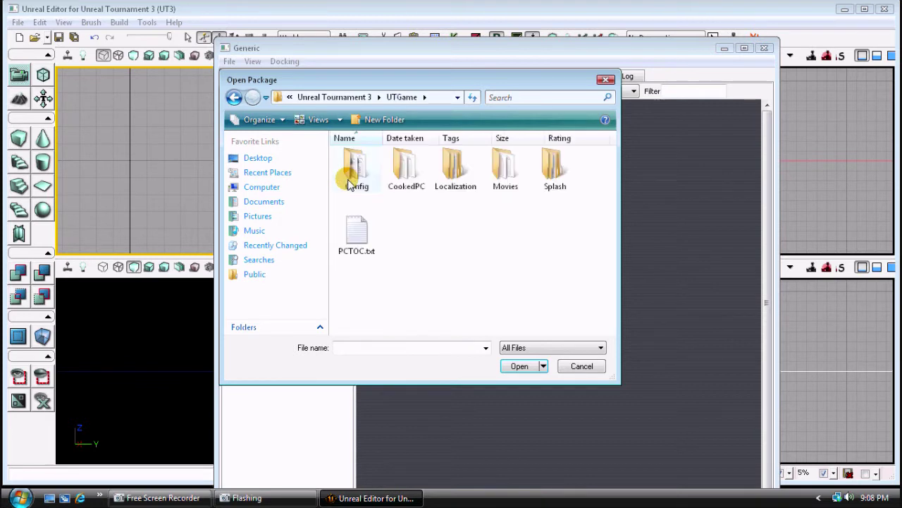
pyautogui.doubleClick(414, 180)
pyautogui.doubleClick(370, 193)
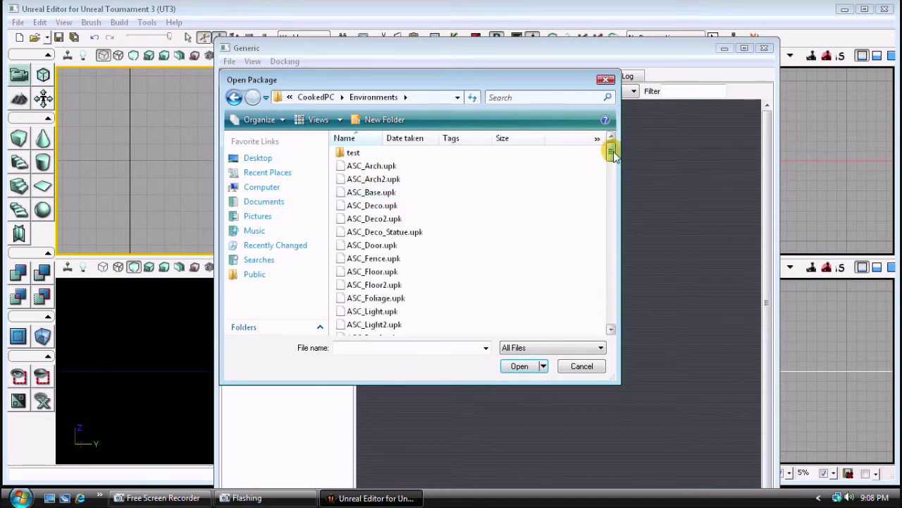
# Step: Open the packages UN_Terrain.upk, UN_Terrain2.upk and UN_TerrainTracks.upk together from the Environments folder
pyautogui.moveTo(612, 154); pyautogui.dragTo(608, 318)
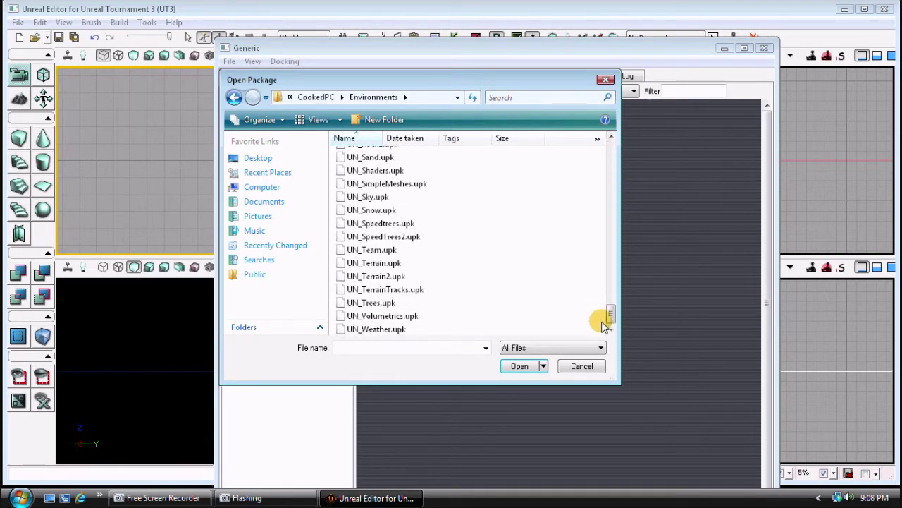
pyautogui.click(372, 263)
pyautogui.keyDown('ctrl'); pyautogui.click(373, 276); pyautogui.keyUp('ctrl')
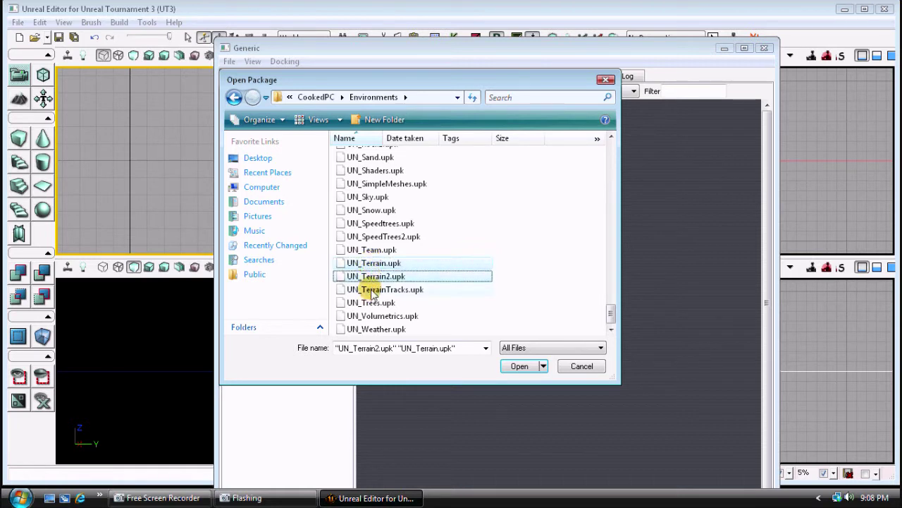
pyautogui.keyDown('ctrl'); pyautogui.click(372, 290); pyautogui.keyUp('ctrl')
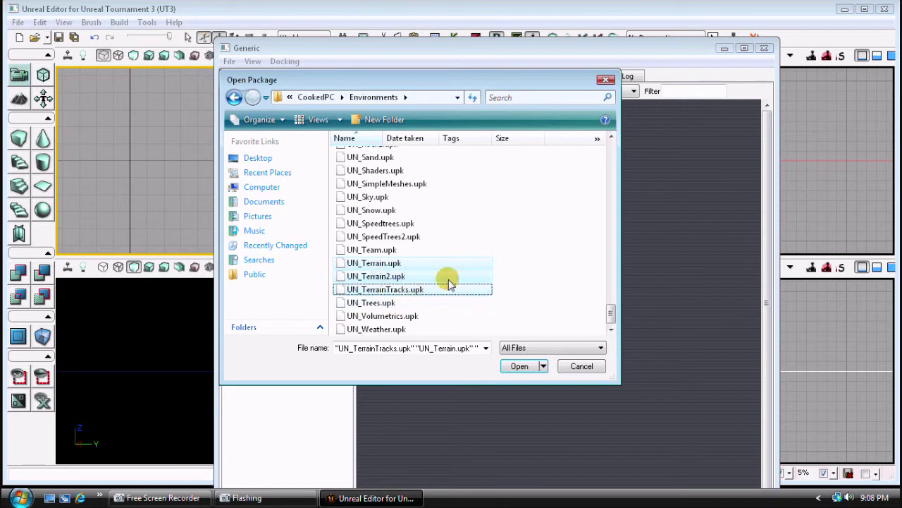
pyautogui.click(518, 367)
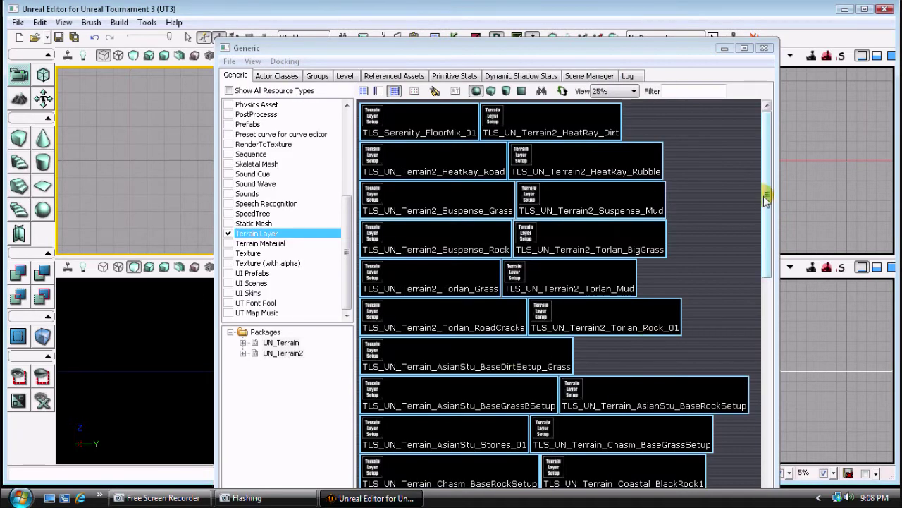
# Step: Select the terrain layer TLS_UN_Terrain_SandStorm_Ground and move the browser aside to uncover the terrain actor
pyautogui.moveTo(767, 198); pyautogui.dragTo(749, 428)
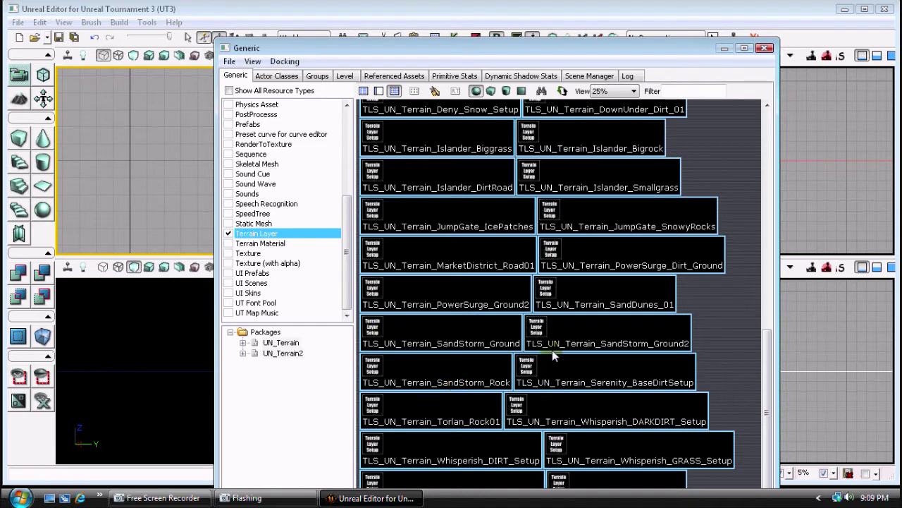
pyautogui.click(425, 329)
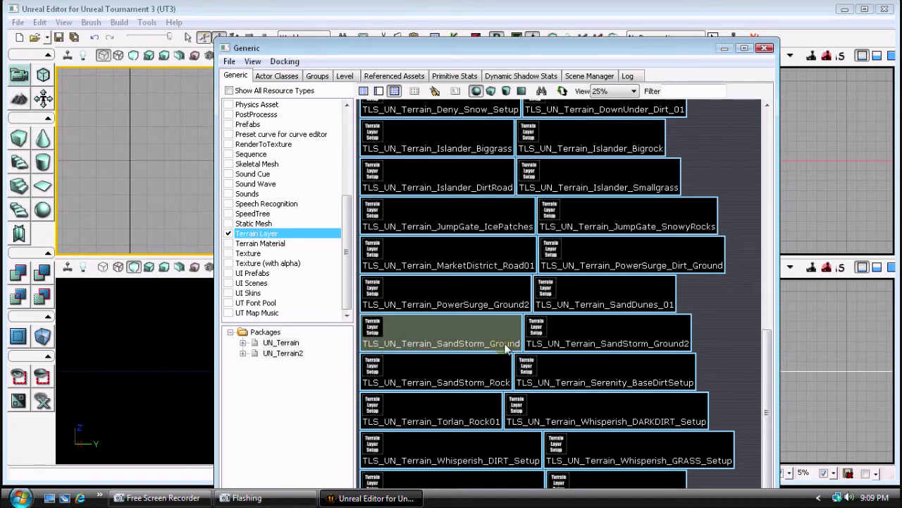
pyautogui.moveTo(560, 48); pyautogui.dragTo(762, 40)
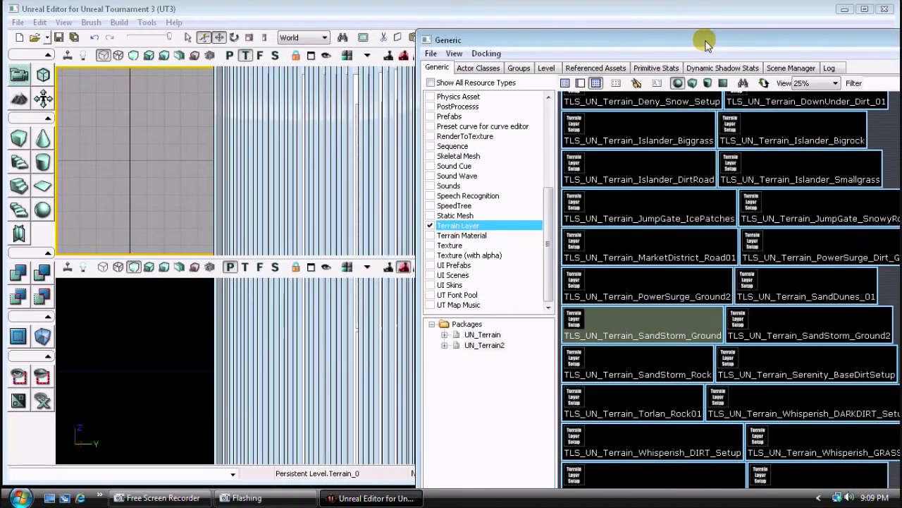
# Step: Open the terrain actor's properties, add an entry to Layers in the Terrain category and expand its settings
pyautogui.rightClick(285, 177)
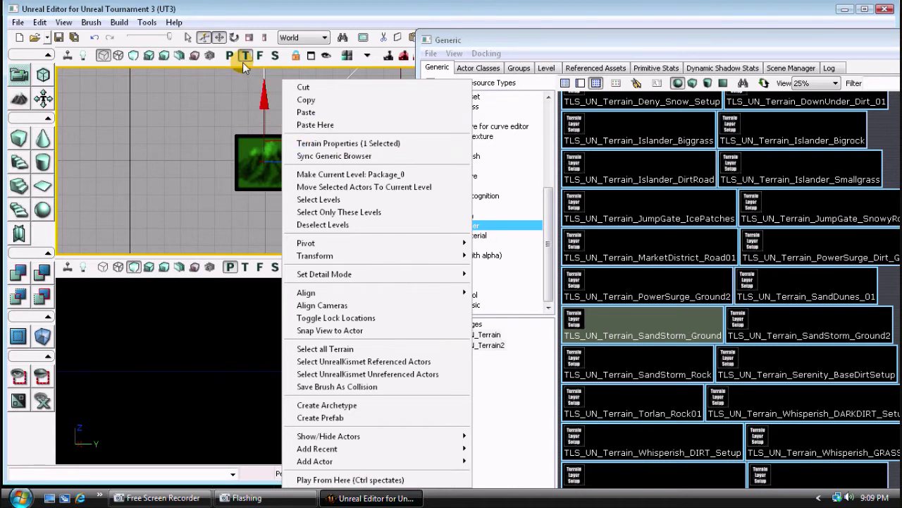
pyautogui.click(341, 143)
pyautogui.click(416, 249)
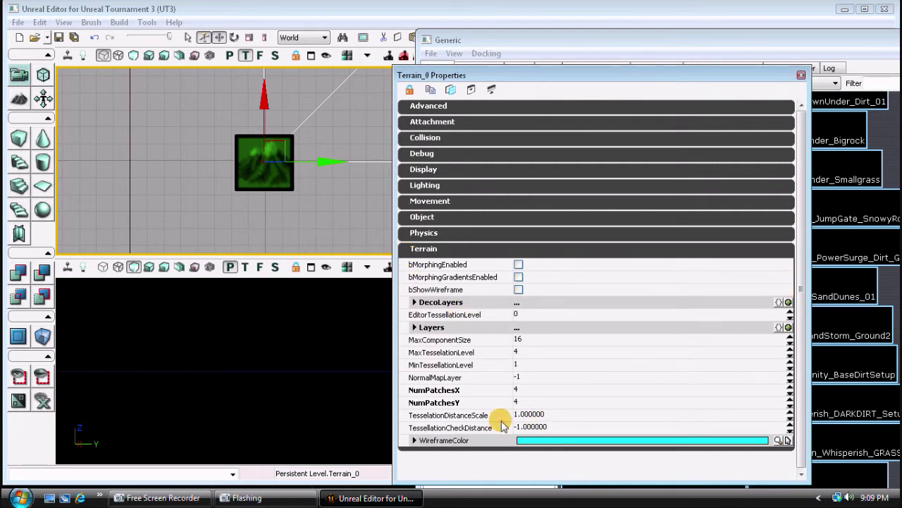
pyautogui.moveTo(573, 73); pyautogui.dragTo(209, 41)
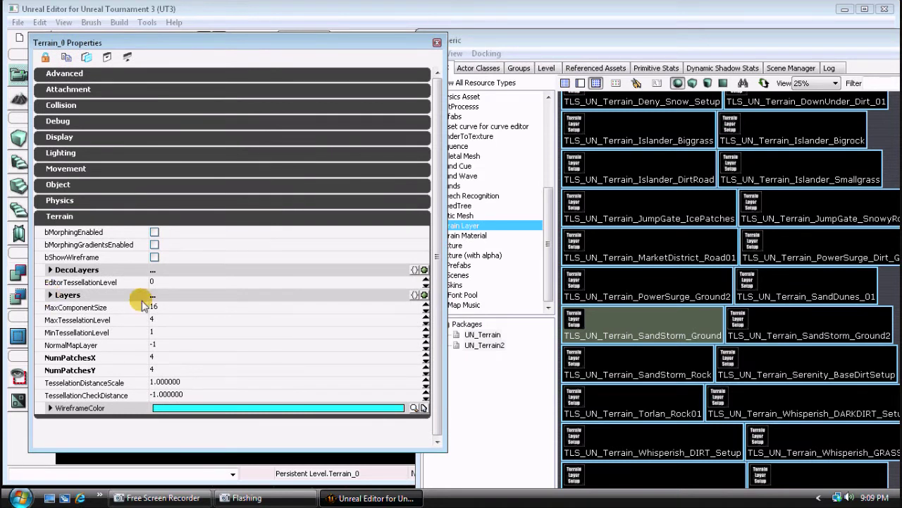
pyautogui.click(423, 295)
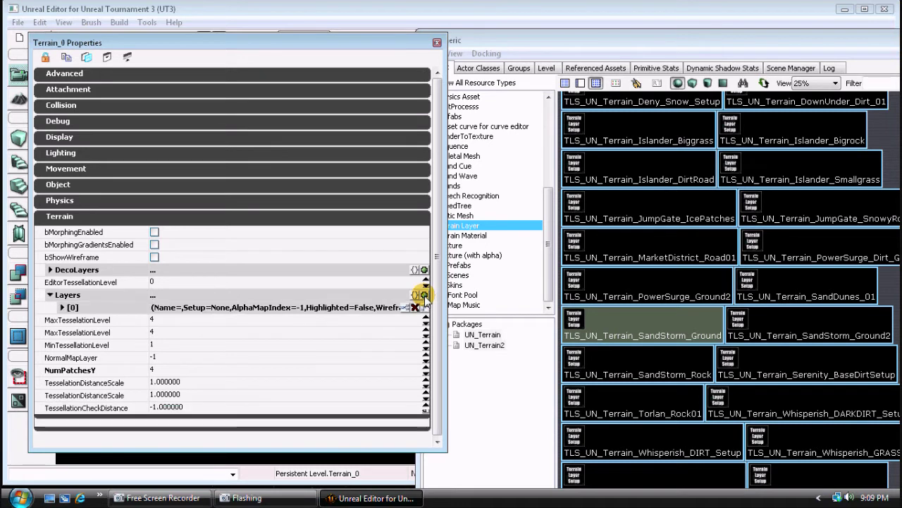
pyautogui.click(62, 307)
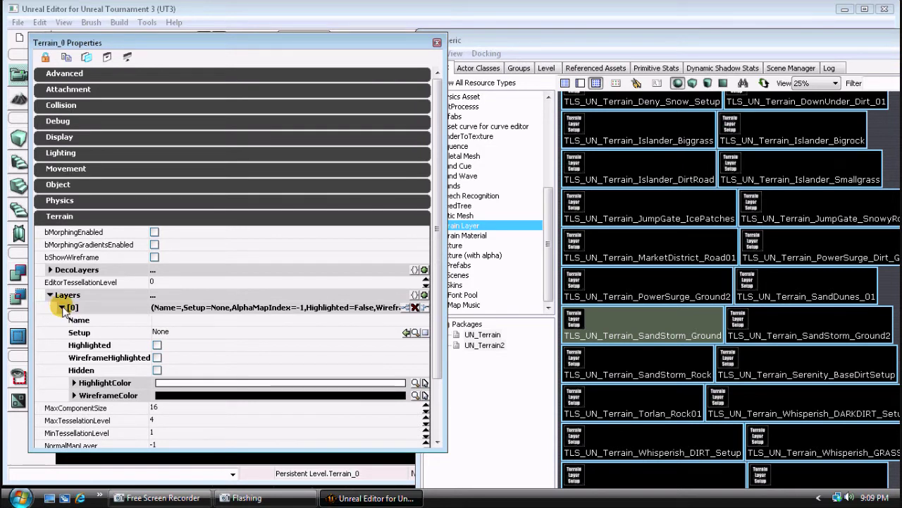
# Step: Assign the selected TLS_UN_Terrain_SandStorm_Ground asset as the Setup of layer [0] in the terrain's Layers
pyautogui.click(62, 308)
pyautogui.click(63, 308)
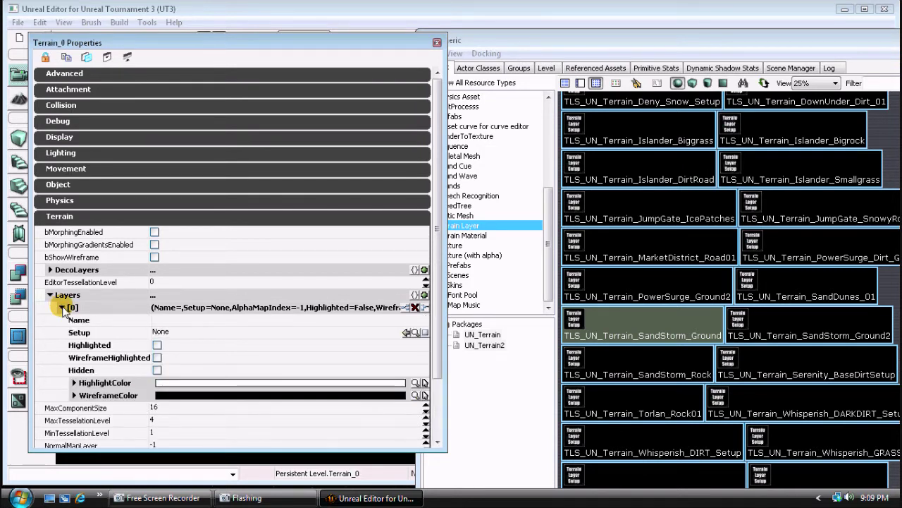
pyautogui.click(406, 331)
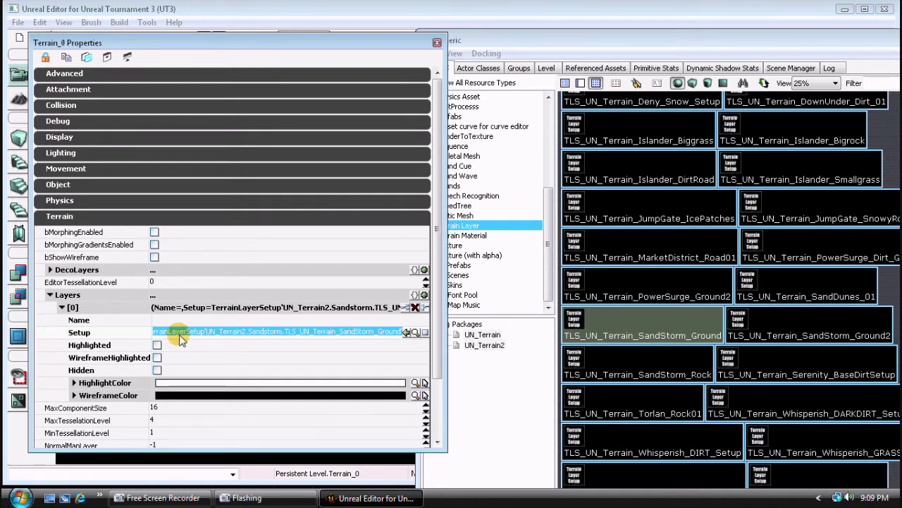
# Step: Move the terrain properties and the generic browser out of the way and build the whole level
pyautogui.moveTo(264, 42); pyautogui.dragTo(624, 93)
pyautogui.moveTo(623, 40); pyautogui.dragTo(602, 71)
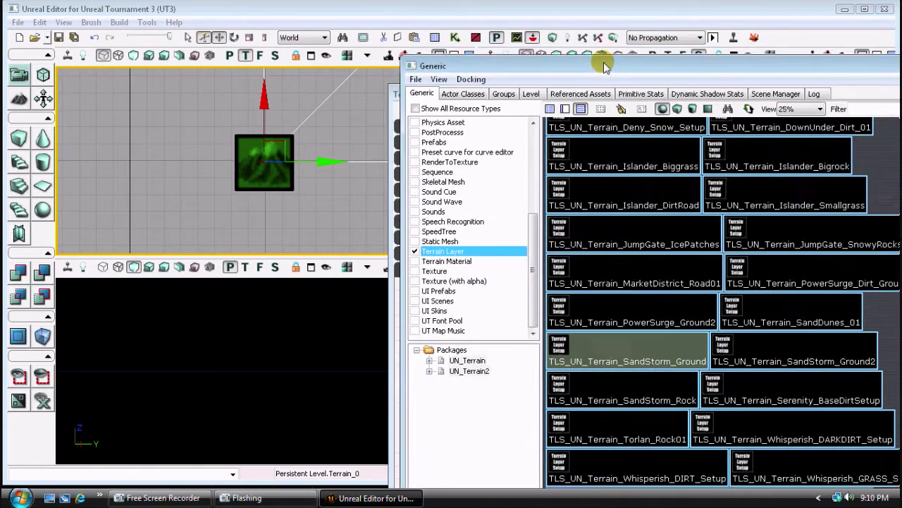
pyautogui.click(615, 38)
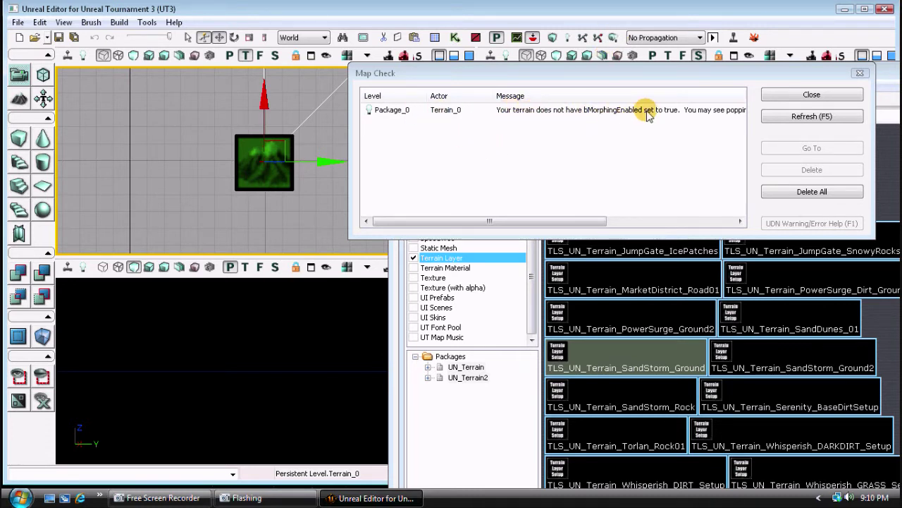
# Step: Enable bMorphingEnabled in the terrain actor's properties and rebuild the level, dismissing the map check results
pyautogui.rightClick(250, 186)
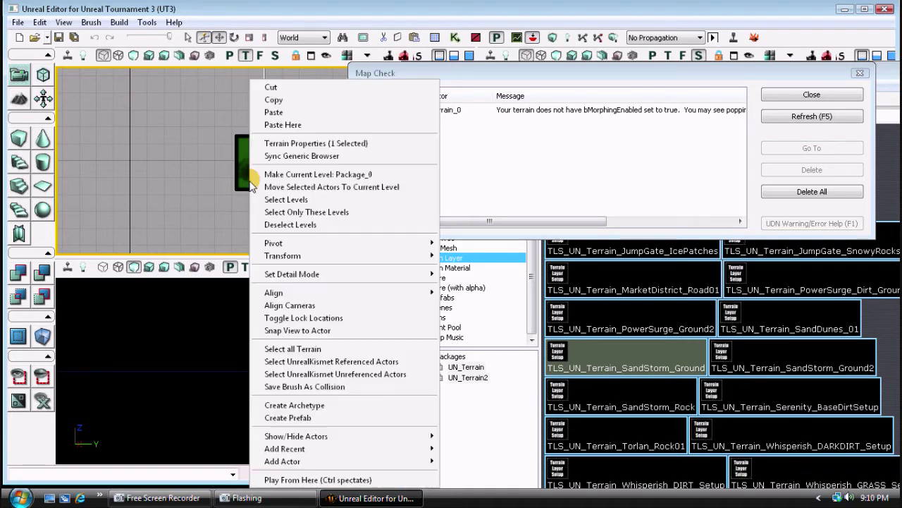
pyautogui.click(303, 145)
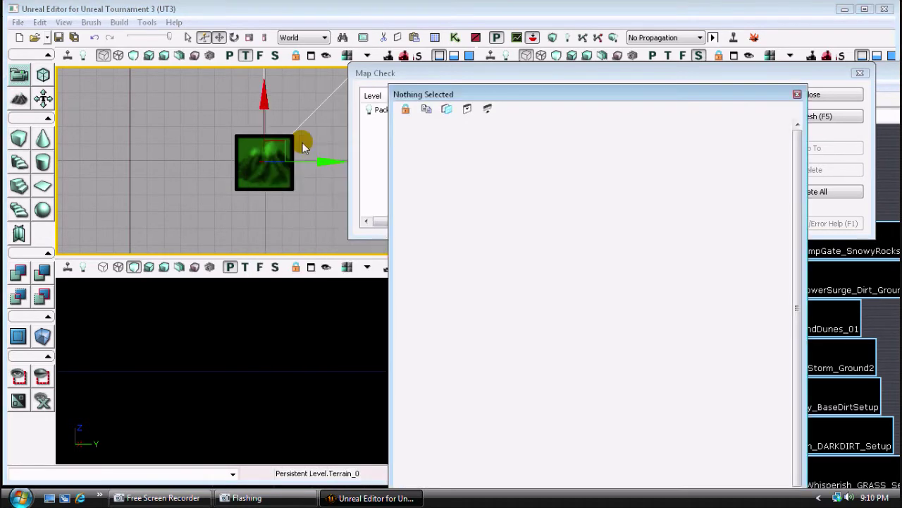
pyautogui.click(253, 183)
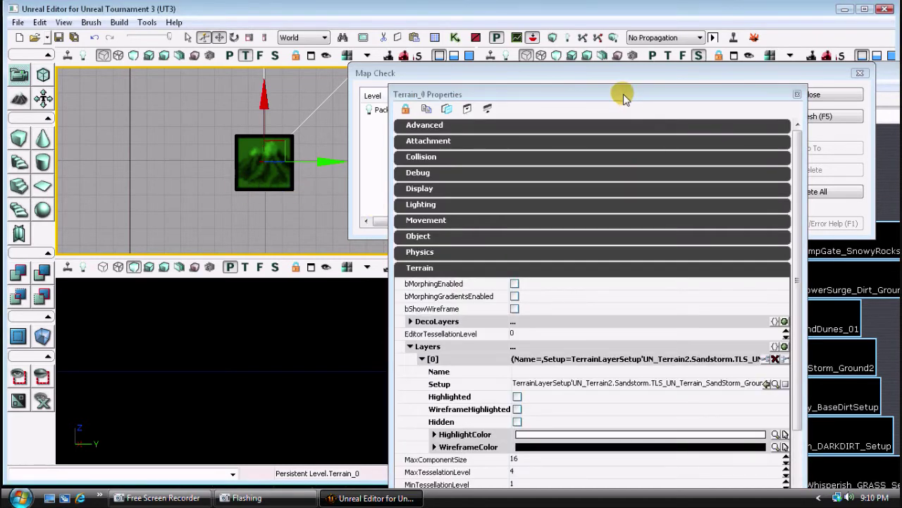
pyautogui.moveTo(623, 94); pyautogui.dragTo(596, 23)
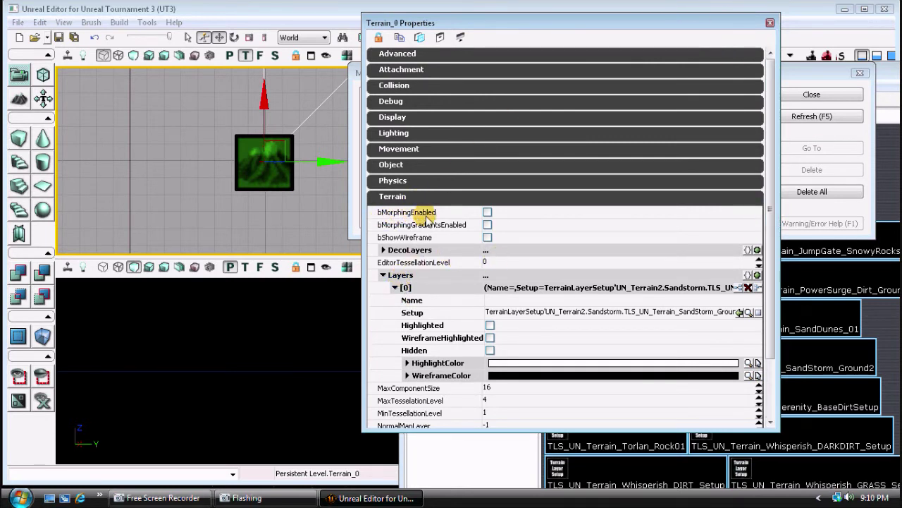
pyautogui.moveTo(635, 21); pyautogui.dragTo(595, 147)
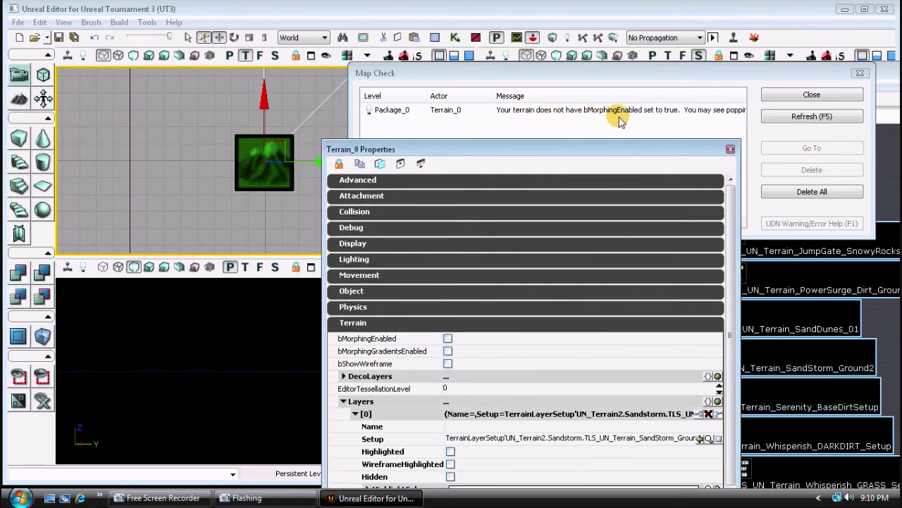
pyautogui.click(449, 339)
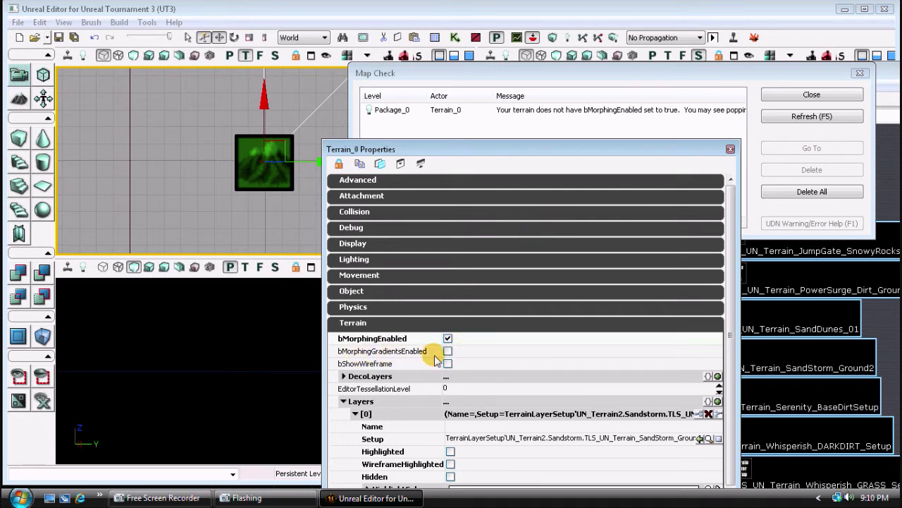
pyautogui.moveTo(667, 154); pyautogui.dragTo(642, 154)
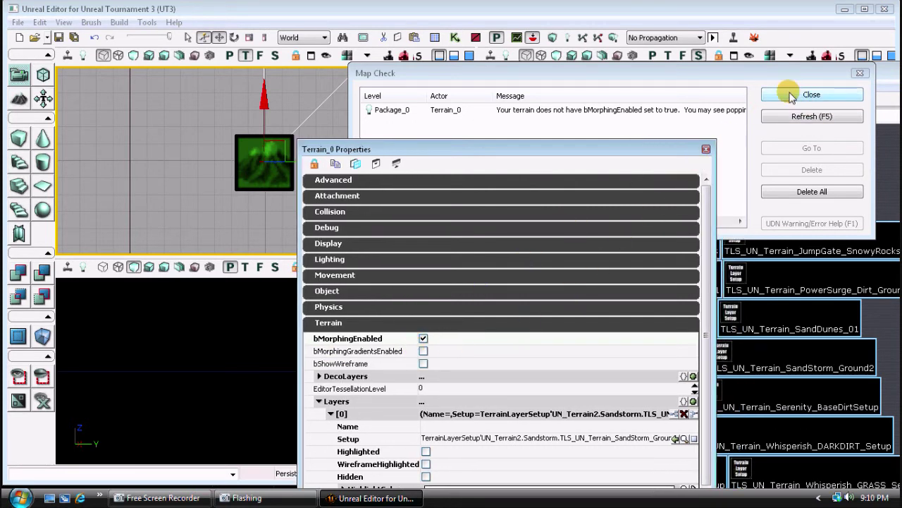
pyautogui.click(860, 74)
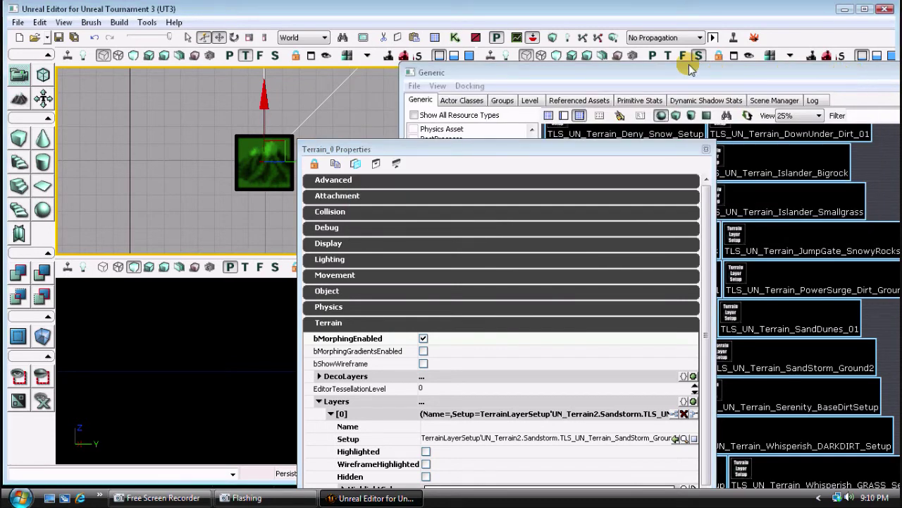
pyautogui.click(614, 38)
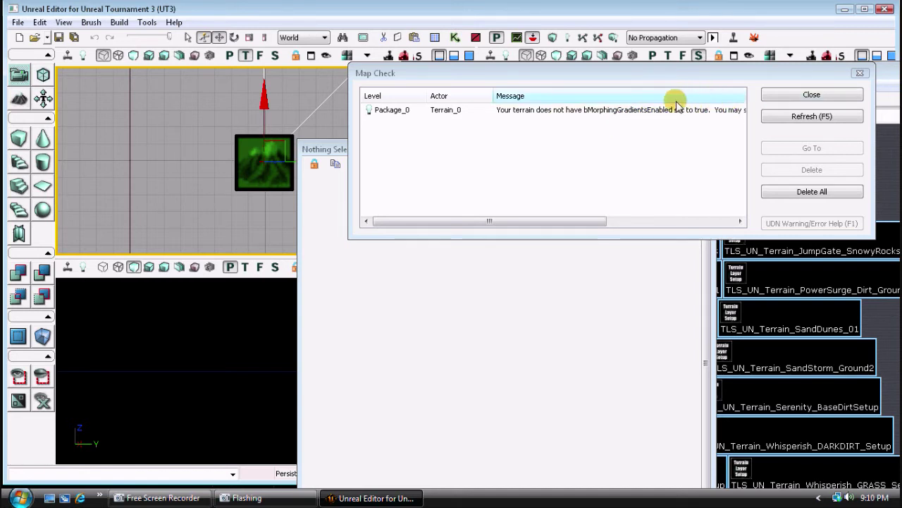
pyautogui.click(858, 74)
# Step: Enable bMorphingGradientsEnabled in the terrain actor's properties and rebuild the level, dismissing the map check
pyautogui.click(260, 175)
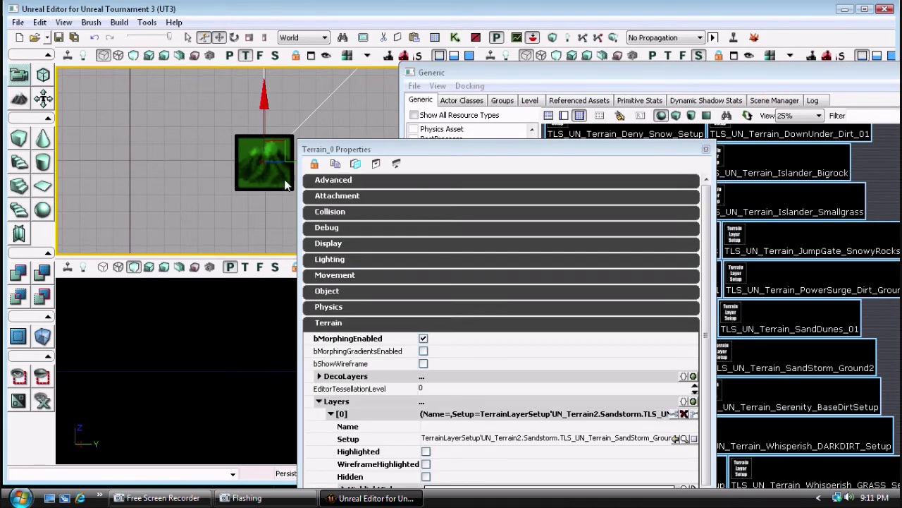
pyautogui.moveTo(705, 242); pyautogui.dragTo(703, 308)
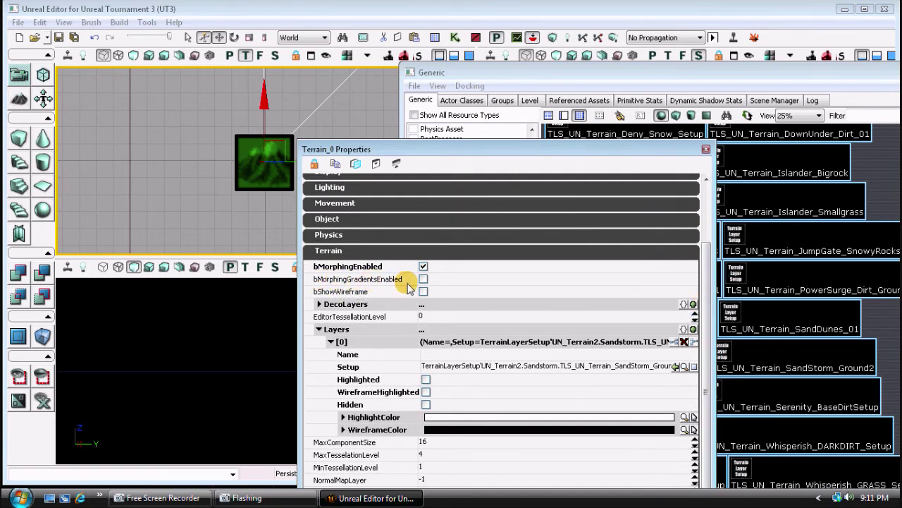
pyautogui.click(423, 279)
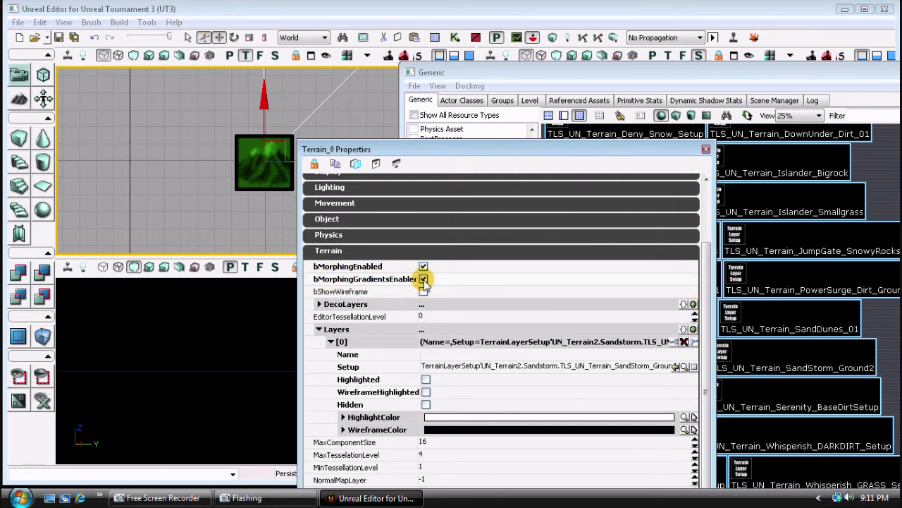
pyautogui.click(614, 38)
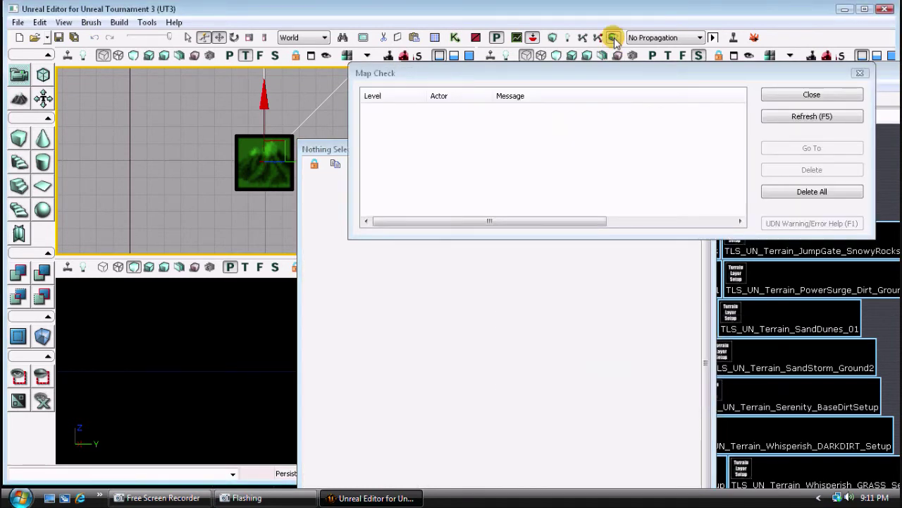
pyautogui.click(861, 73)
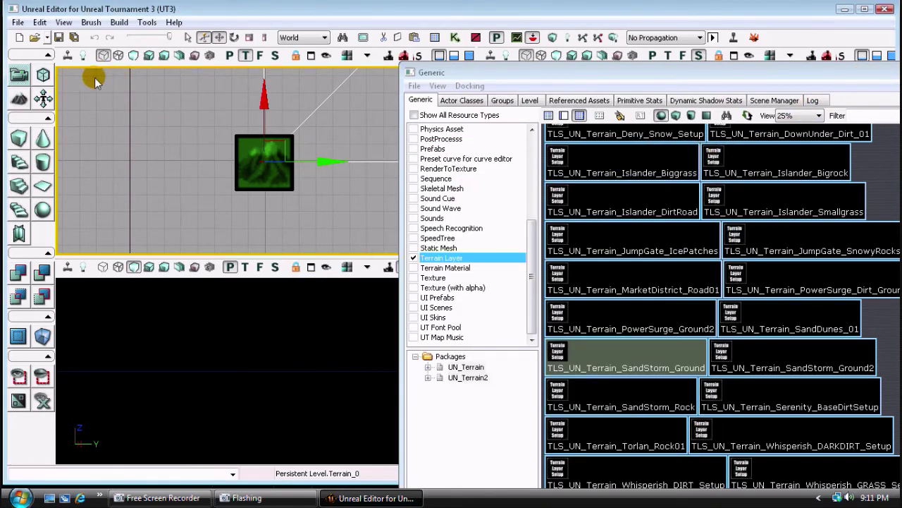
# Step: Save the level as a new map file named VCTF-TerrainTutorial1 in the CustomMaps folder
pyautogui.click(17, 24)
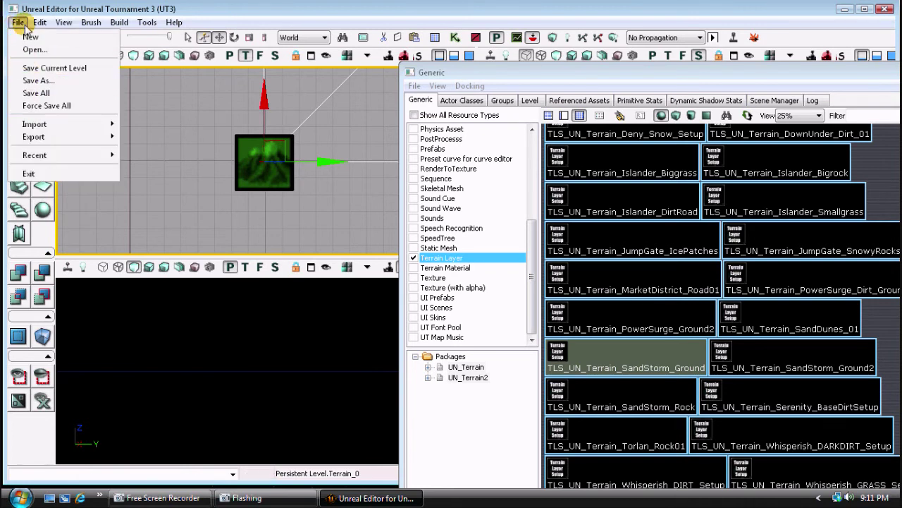
pyautogui.click(33, 81)
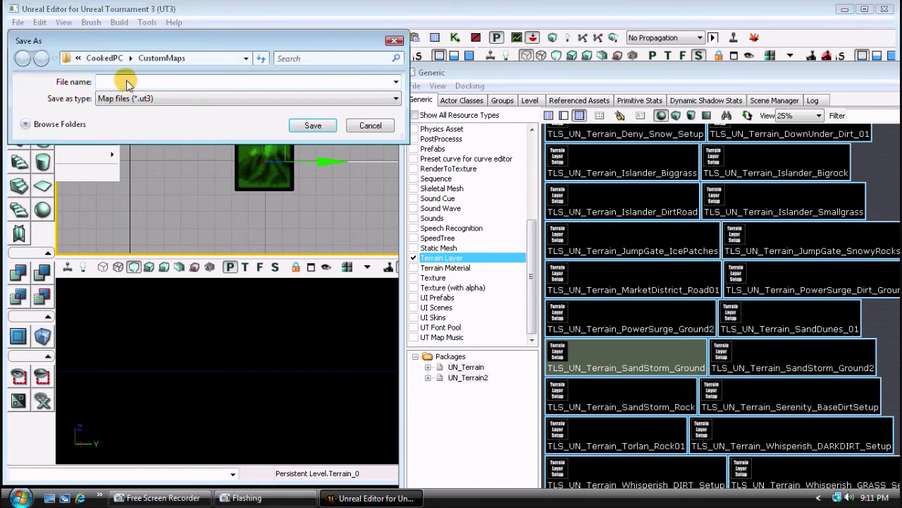
pyautogui.write('VCTF-')
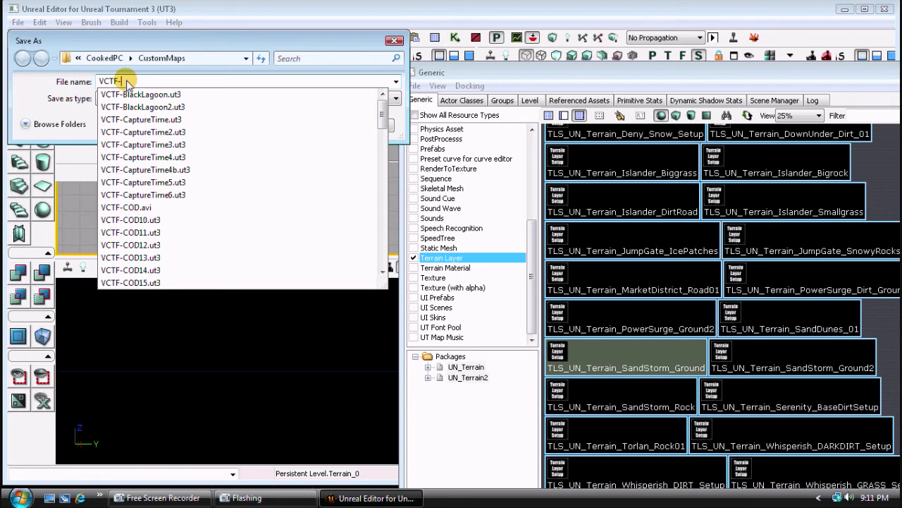
pyautogui.write('TerrainTutorial1')
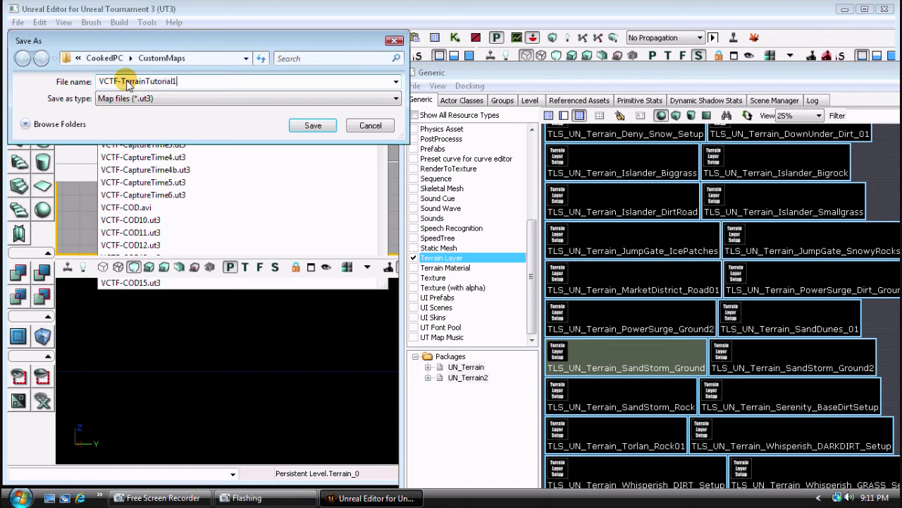
pyautogui.click(314, 126)
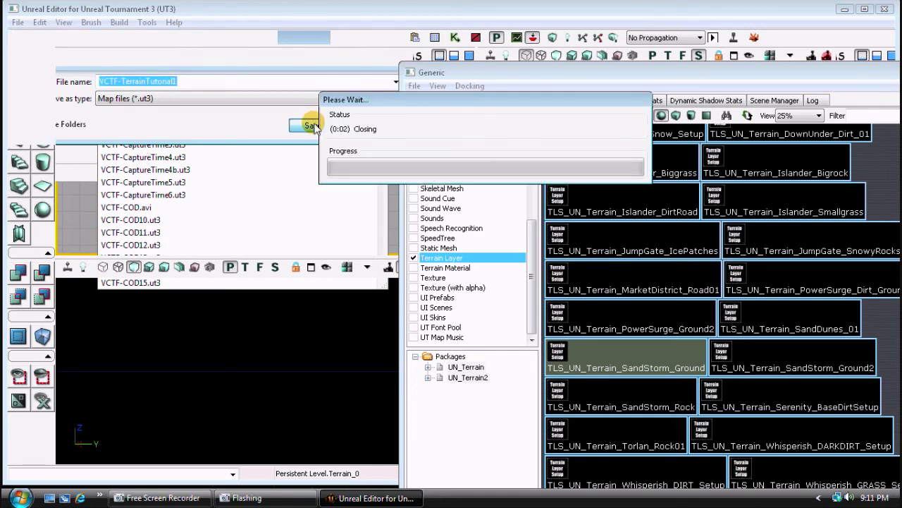
# Step: Close the generic browser and bring the terrain's textured surface into view in the perspective viewport
pyautogui.moveTo(687, 72); pyautogui.dragTo(544, 57)
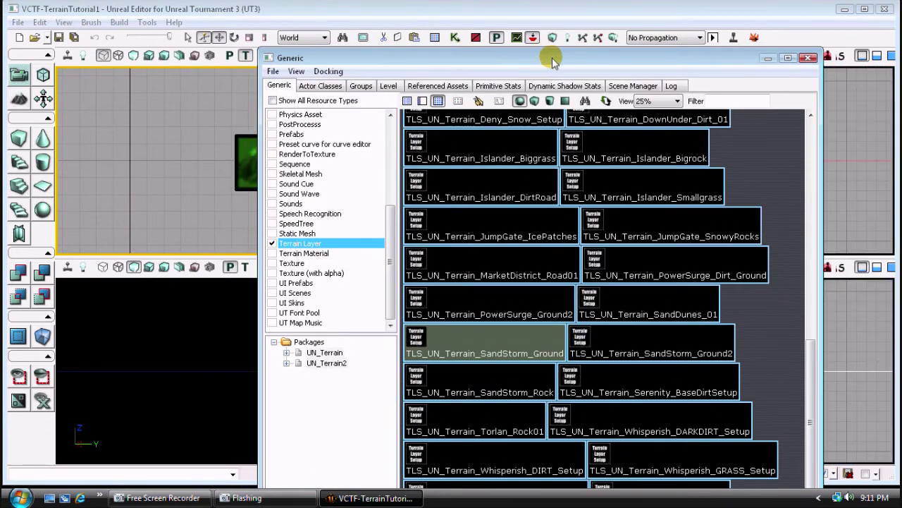
pyautogui.click(809, 59)
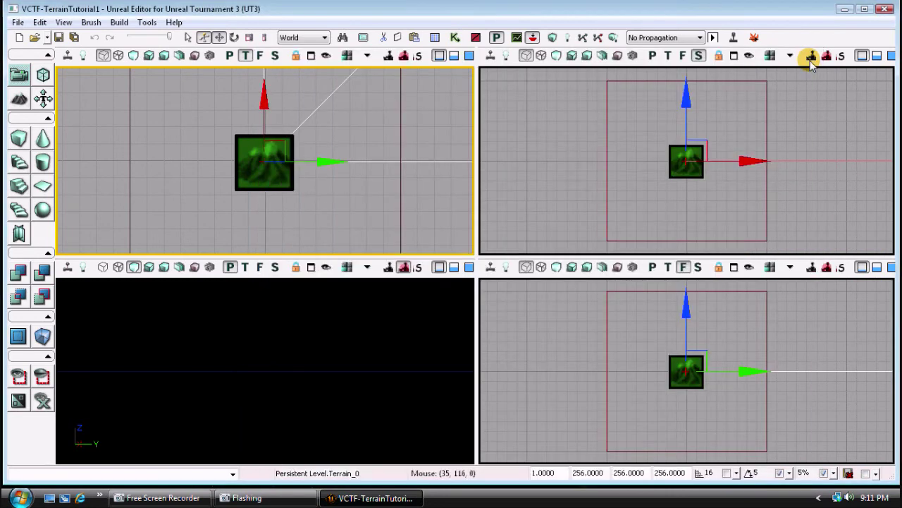
pyautogui.scroll(-3, 342, 77)
pyautogui.moveTo(328, 141); pyautogui.dragTo(360, 73, button='middle')
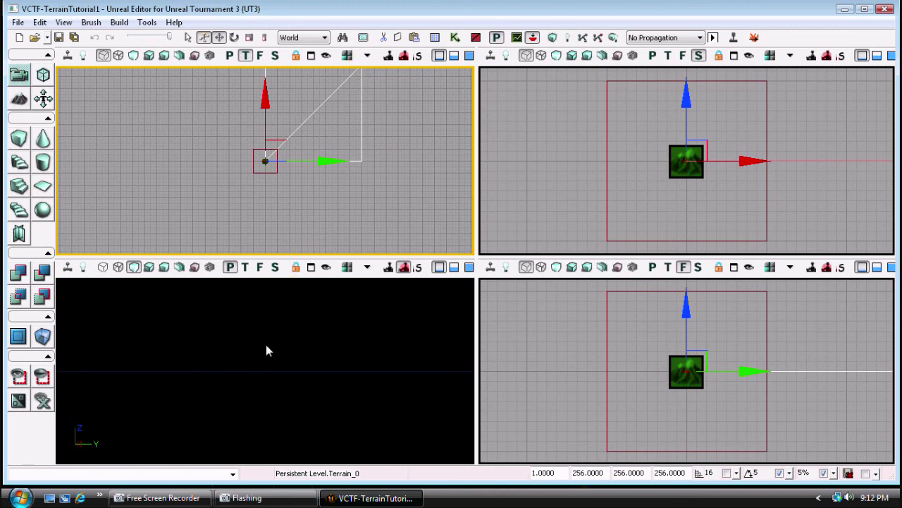
pyautogui.moveTo(266, 350); pyautogui.dragTo(115, 284, button='right')
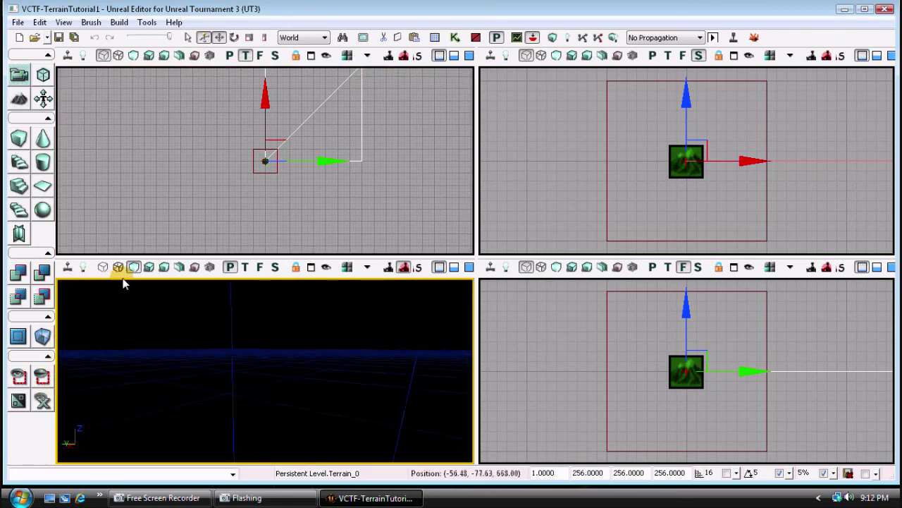
pyautogui.moveTo(123, 283); pyautogui.dragTo(304, 393)
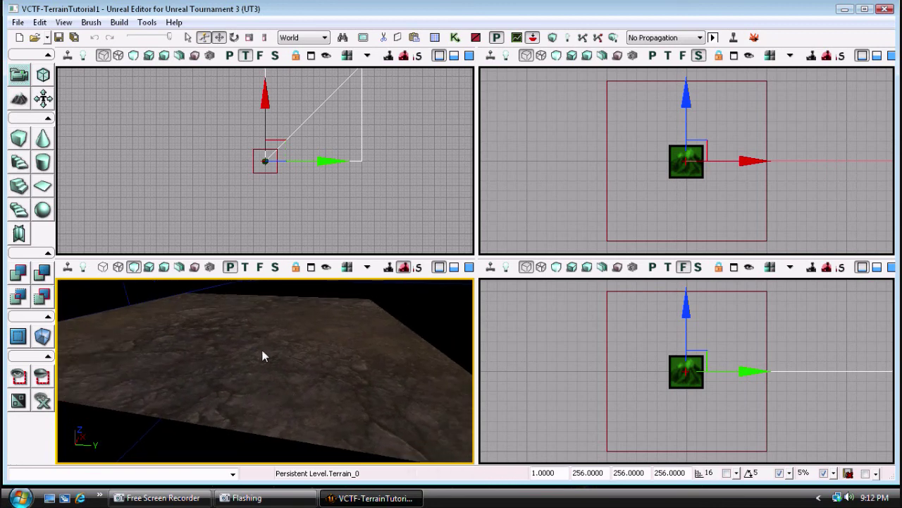